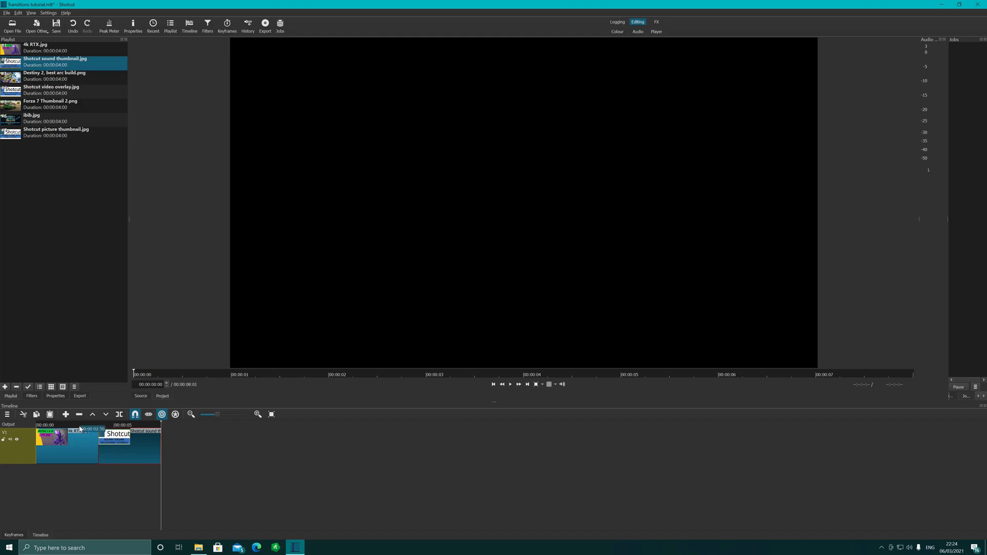
# Step: Play the cut between the two clips and overlap Shotcut sound thumbnail.jpg onto 4k RTX.jpg by about 2 seconds to create a transition
pyautogui.click(75, 425)
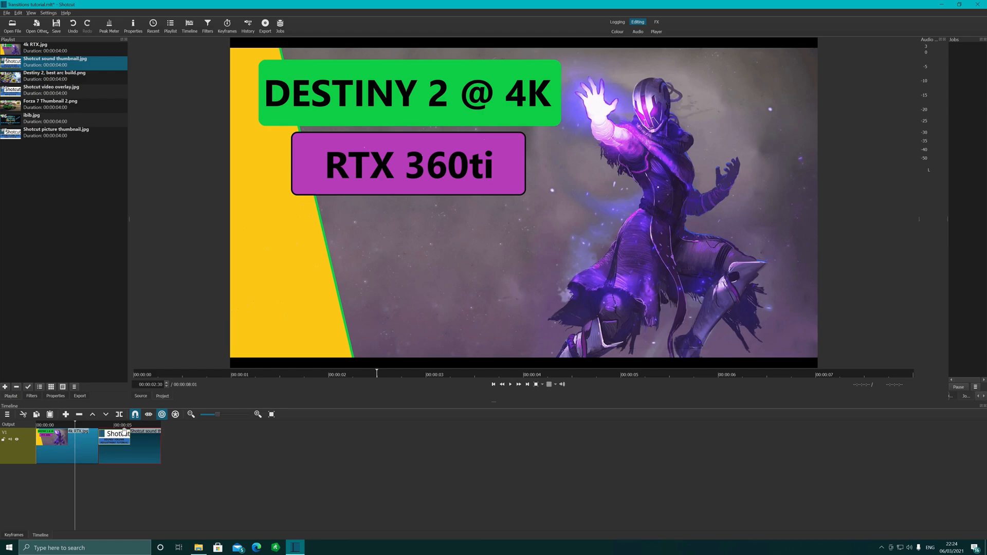
pyautogui.press('space')
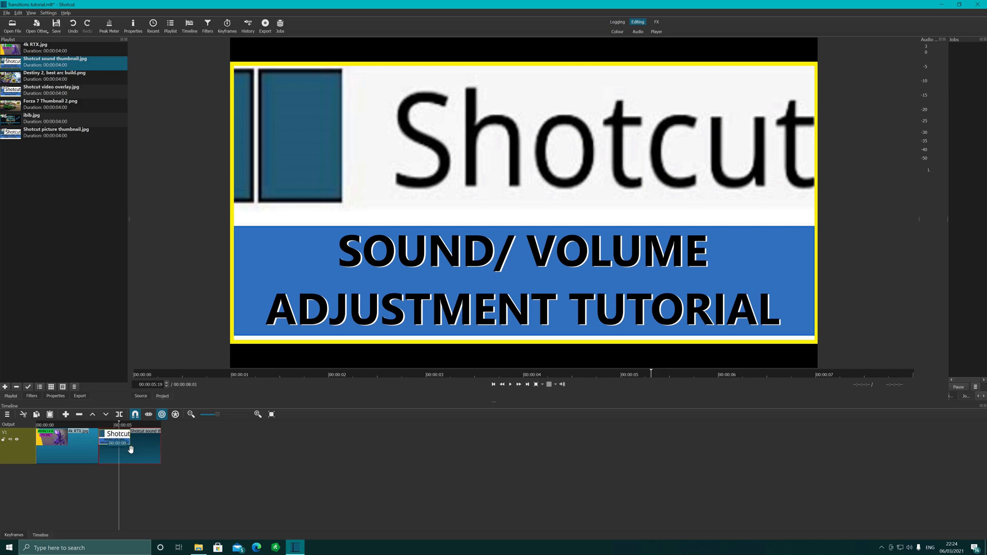
pyautogui.moveTo(130, 450); pyautogui.dragTo(96, 451)
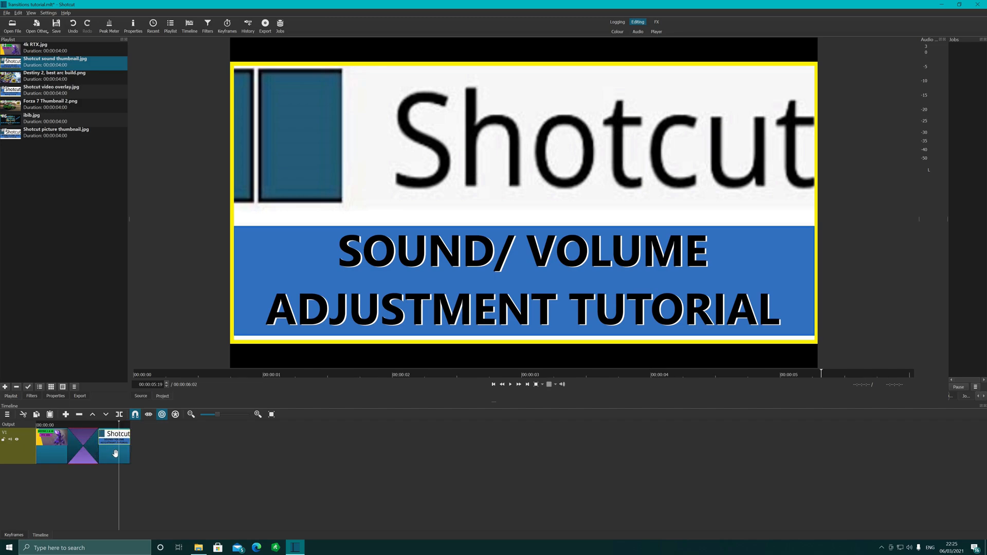
# Step: Play back the transition between the 4k RTX and Shotcut sound thumbnail clips
pyautogui.click(57, 426)
pyautogui.press('space')
pyautogui.click(62, 426)
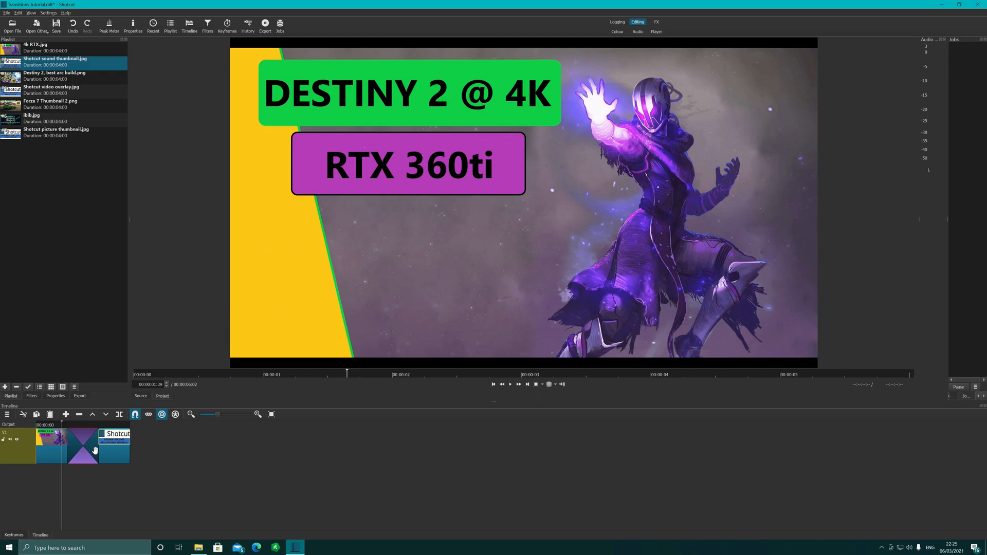
pyautogui.press('space')
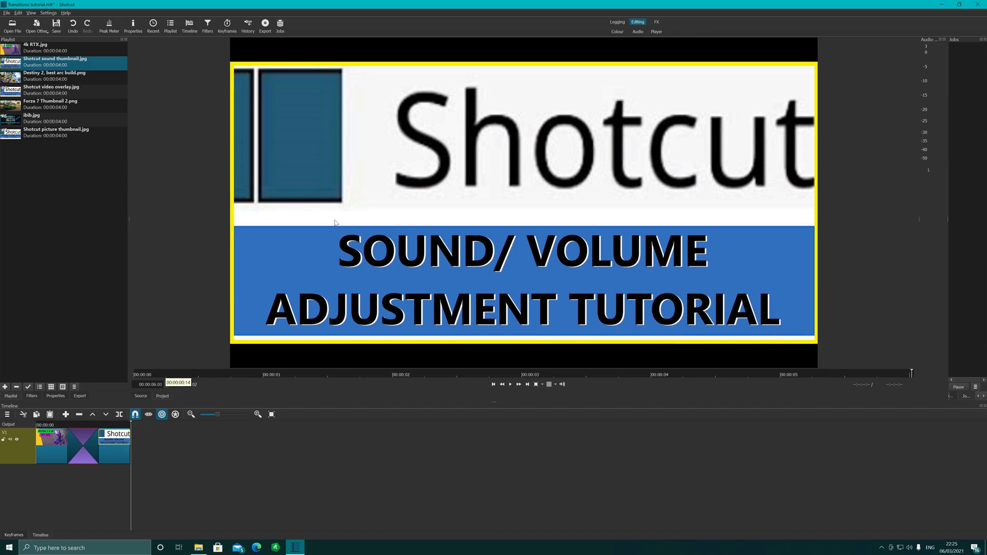
# Step: Add Destiny 2, best arc build.png to the track, lengthen it and the Shotcut sound thumbnail clip, and overlap the two into a long transition
pyautogui.moveTo(7, 82); pyautogui.dragTo(285, 449)
pyautogui.moveTo(220, 447); pyautogui.dragTo(262, 448)
pyautogui.moveTo(132, 448); pyautogui.dragTo(213, 450)
pyautogui.moveTo(357, 451); pyautogui.dragTo(195, 453)
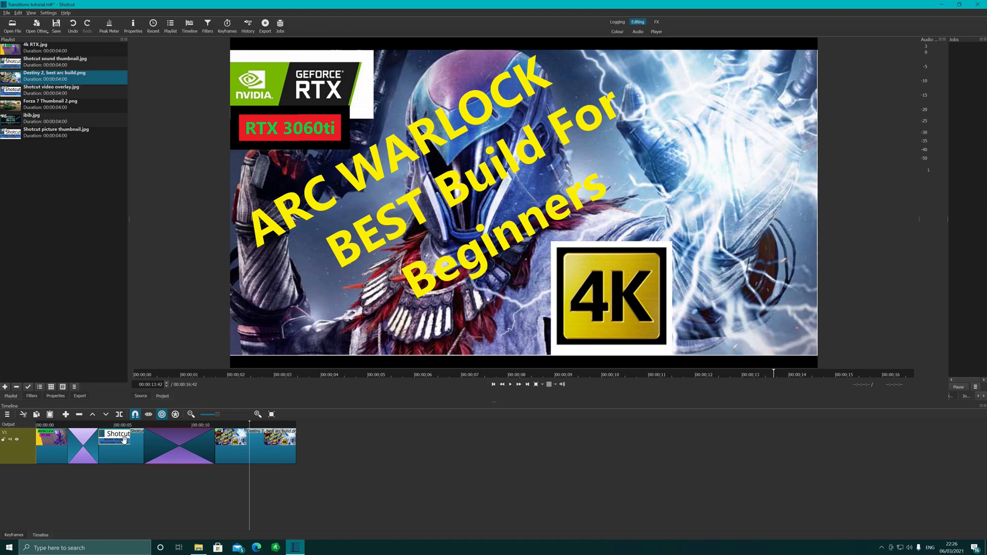
# Step: Add Shotcut video overlay.jpg overlapping the end of the Destiny 2 clip to create a short transition
pyautogui.moveTo(14, 90); pyautogui.dragTo(312, 449)
pyautogui.click(275, 425)
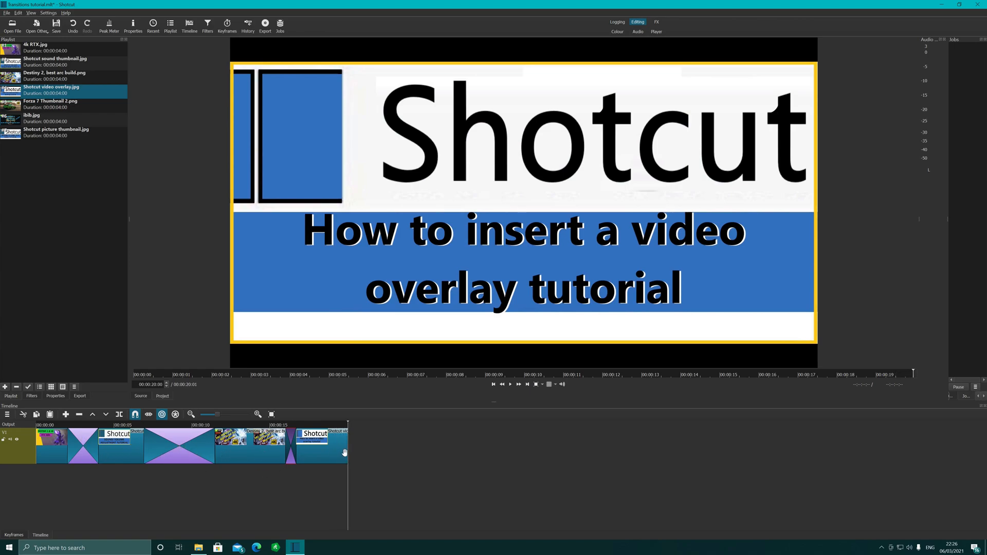
pyautogui.click(62, 425)
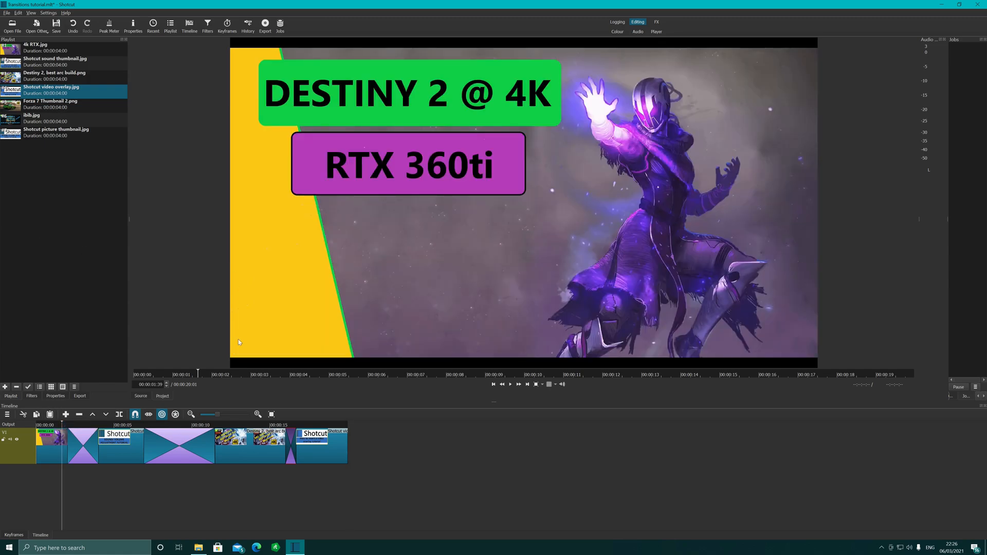
pyautogui.click(82, 450)
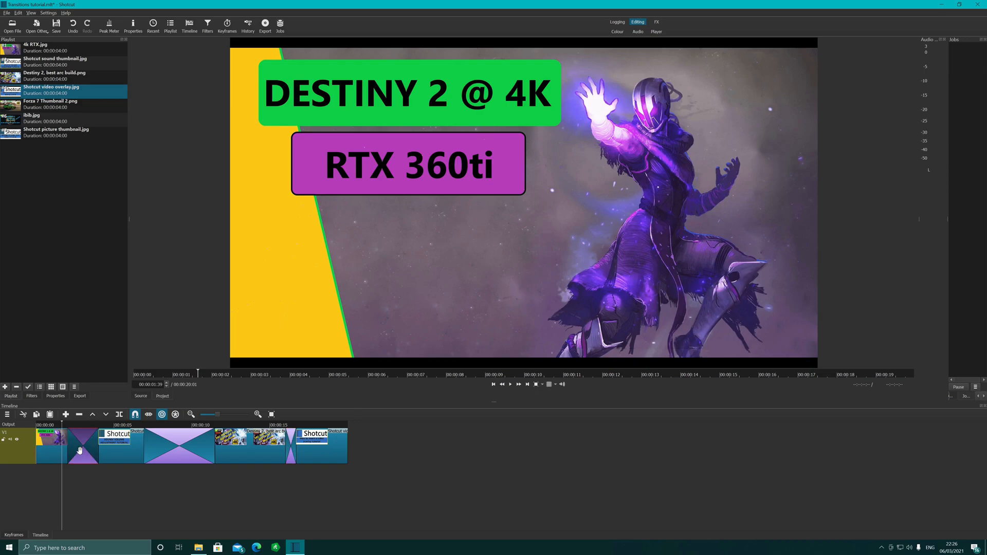
pyautogui.click(175, 449)
pyautogui.click(292, 455)
# Step: Set the video wipe of the transition between the Shotcut sound thumbnail and Destiny 2 clips to Barn Door Diagonal SW-NE
pyautogui.click(178, 450)
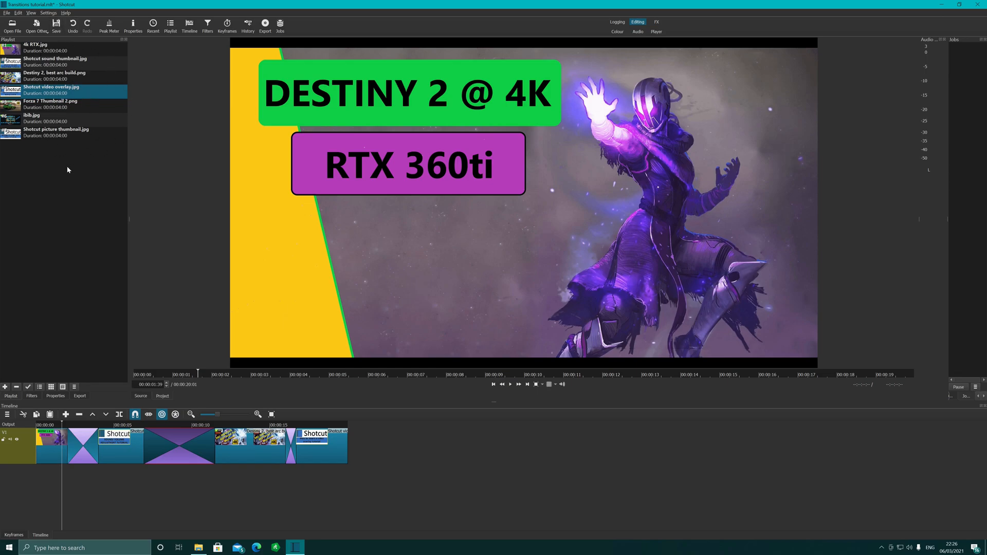
pyautogui.click(55, 397)
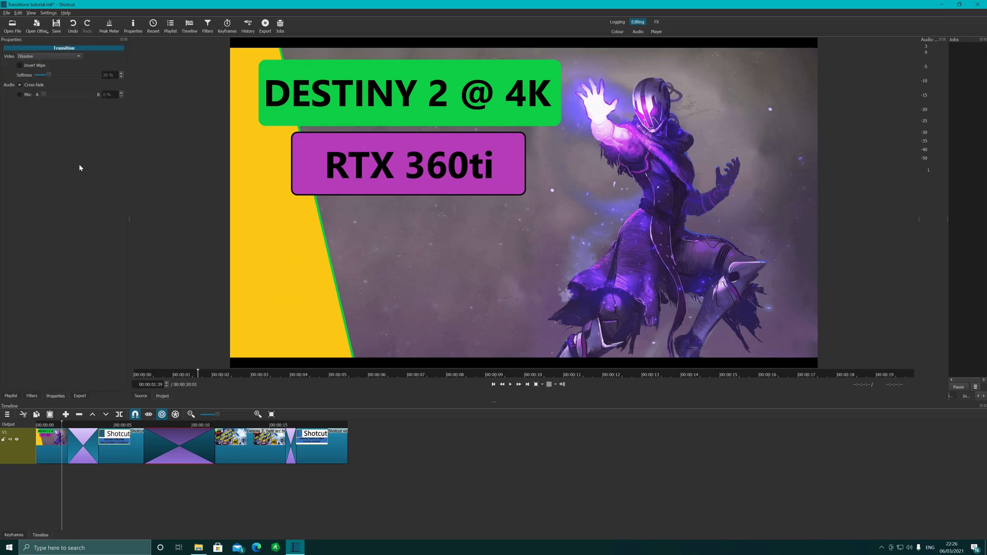
pyautogui.click(32, 396)
pyautogui.click(54, 396)
pyautogui.click(15, 397)
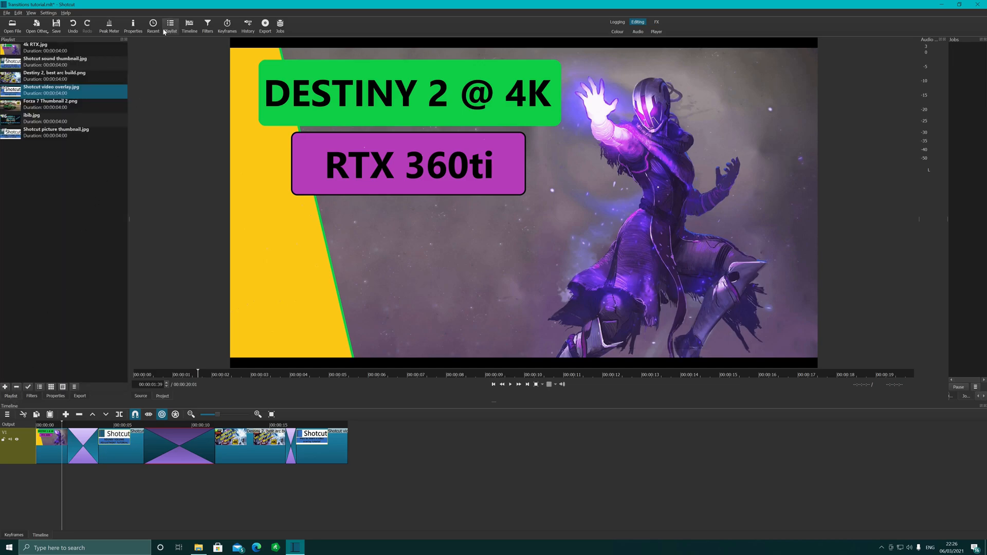
pyautogui.click(133, 26)
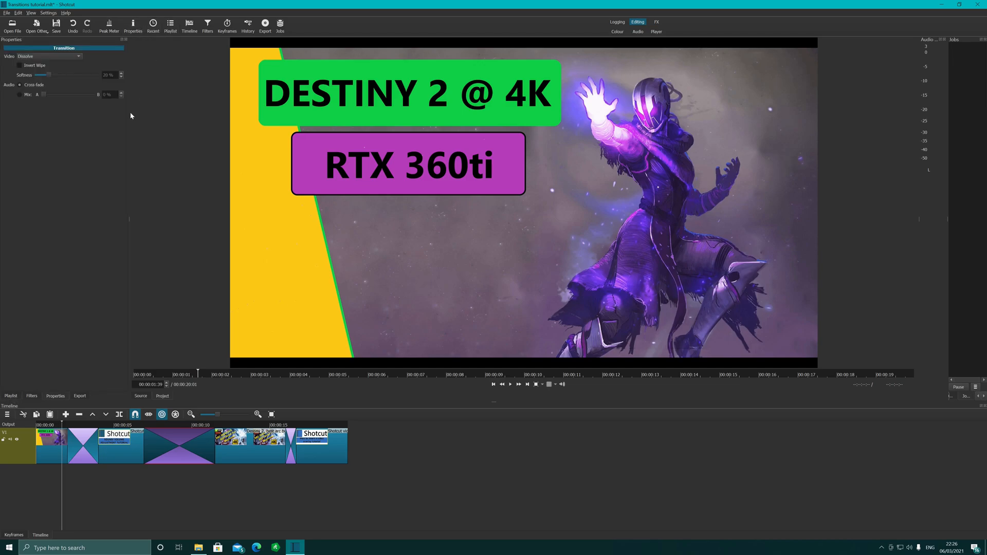
pyautogui.click(38, 57)
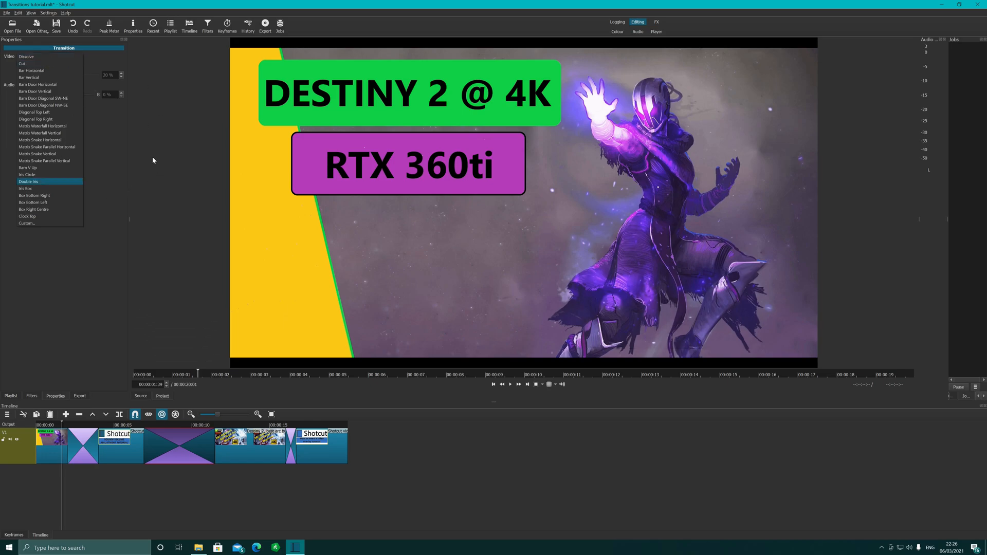
pyautogui.click(61, 99)
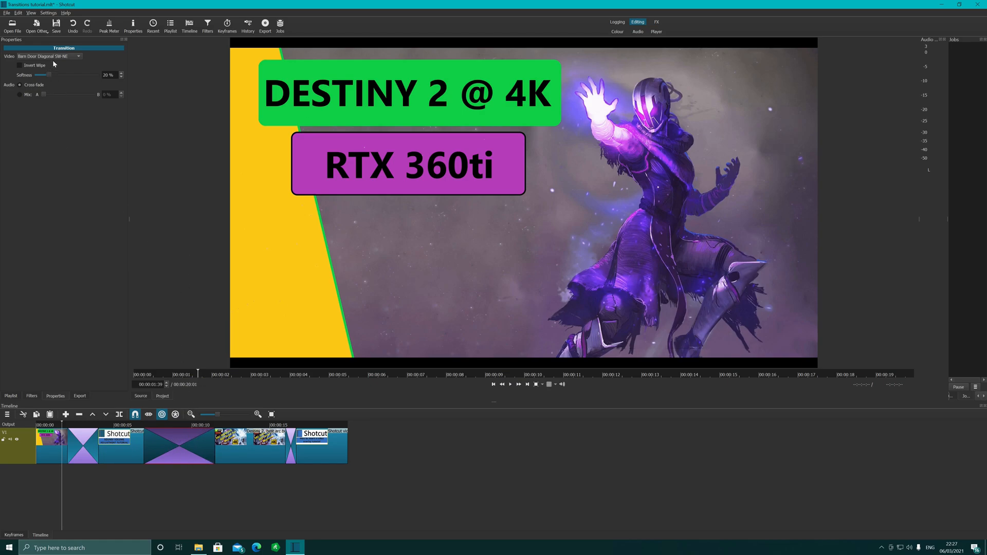
# Step: Set the transition between the Destiny 2 and Shotcut video overlay clips to Bar Vertical and play back the wipes
pyautogui.click(290, 450)
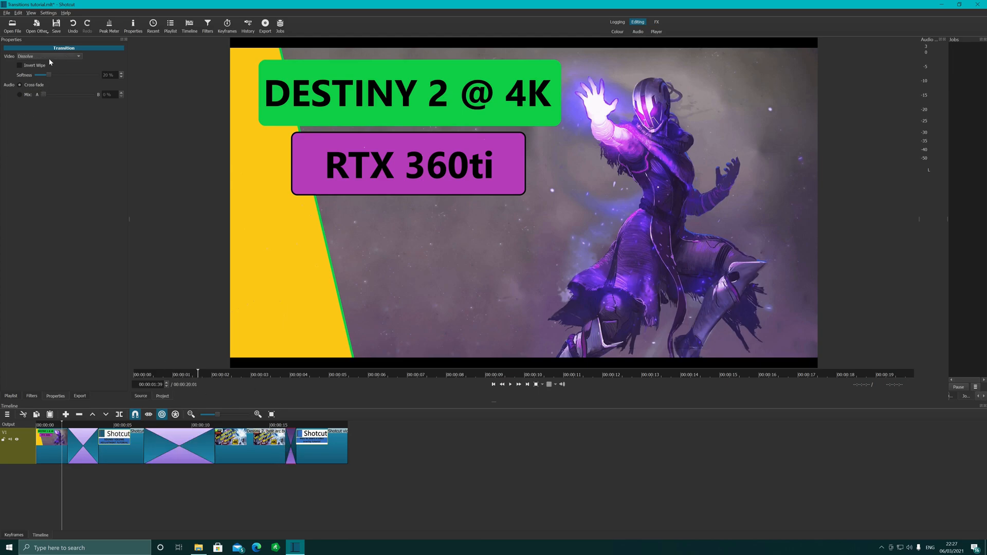
pyautogui.click(49, 58)
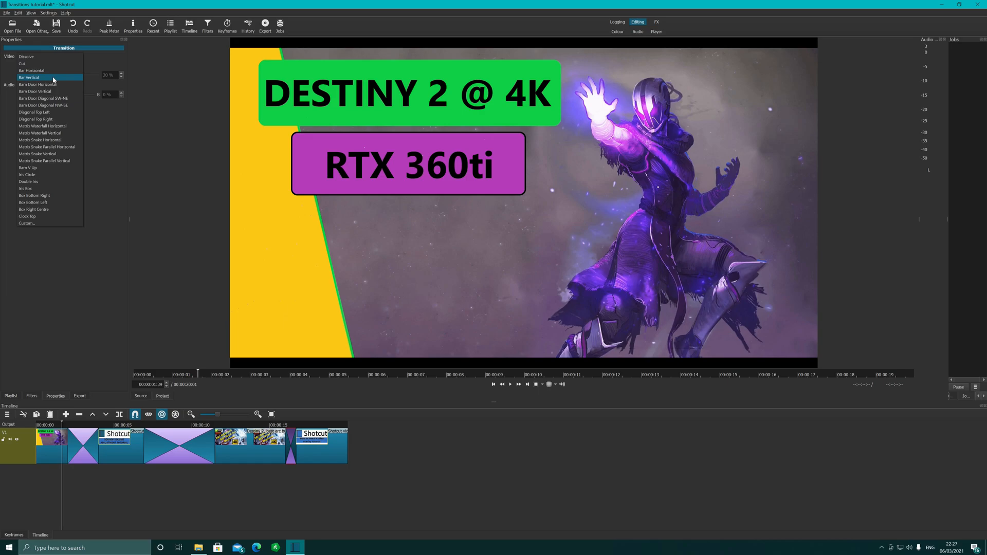
pyautogui.click(53, 77)
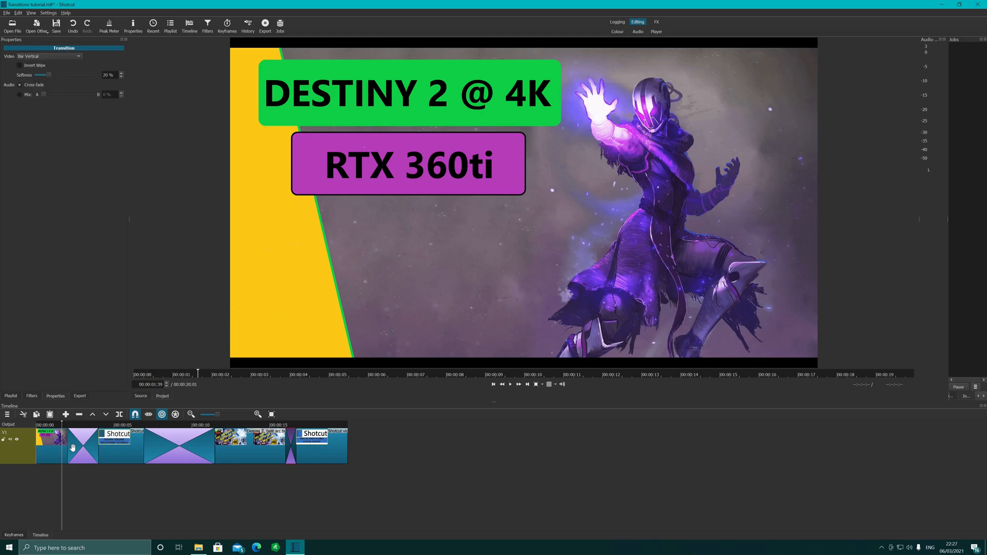
pyautogui.click(131, 429)
pyautogui.press('space')
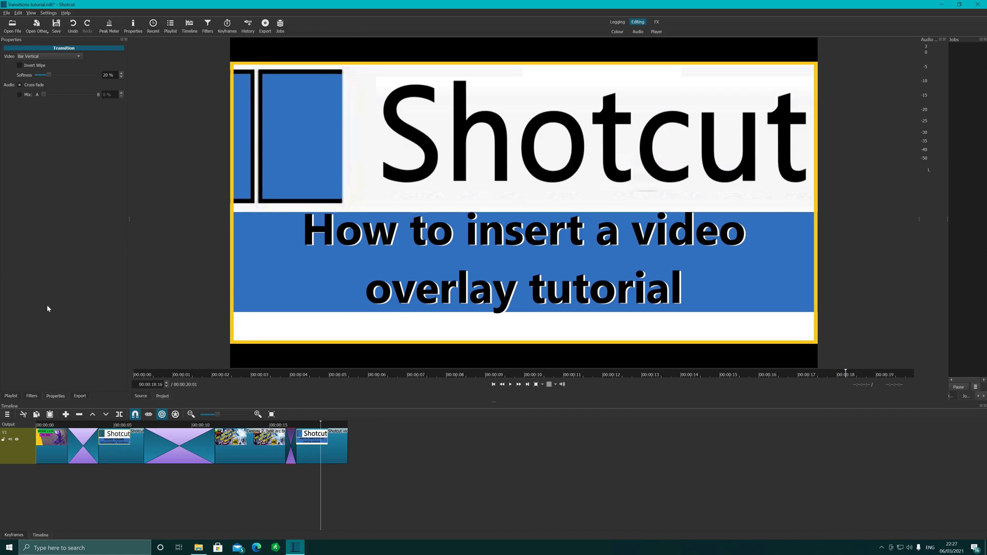
# Step: Place Forza 7 Thumbnail 2.png further along the track and extend the Shotcut video overlay clip to end at about 38 seconds
pyautogui.click(11, 397)
pyautogui.moveTo(7, 106); pyautogui.dragTo(488, 446)
pyautogui.moveTo(347, 446); pyautogui.dragTo(633, 446)
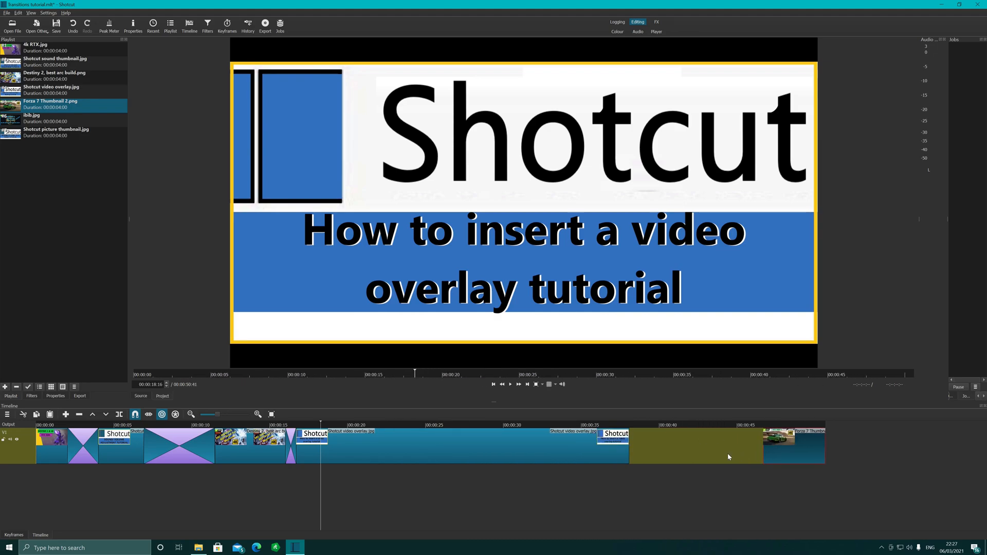
# Step: Lengthen the Forza 7 clip and overlap it onto the end of the Shotcut video overlay clip for a transition of about 9 seconds
pyautogui.moveTo(764, 452); pyautogui.dragTo(774, 452)
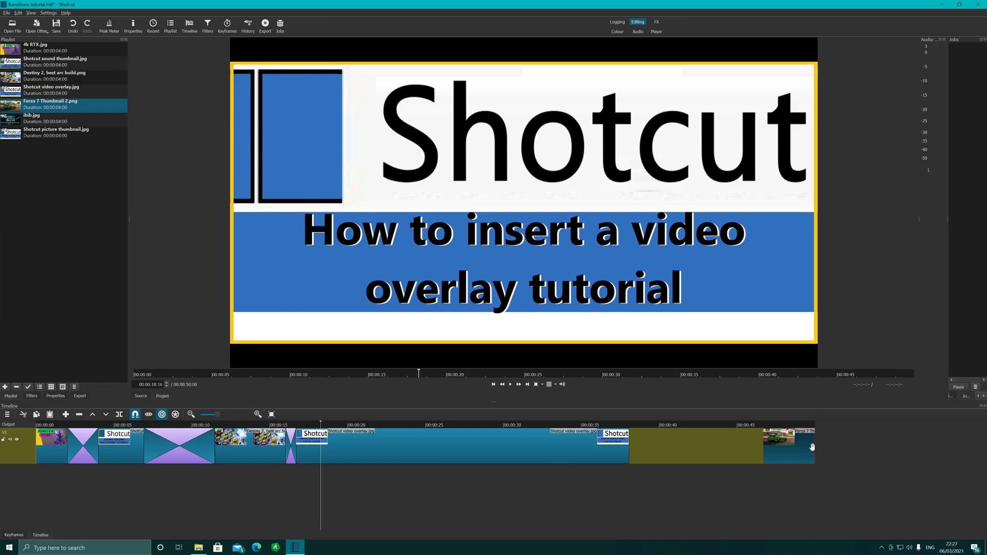
pyautogui.moveTo(814, 447); pyautogui.dragTo(960, 447)
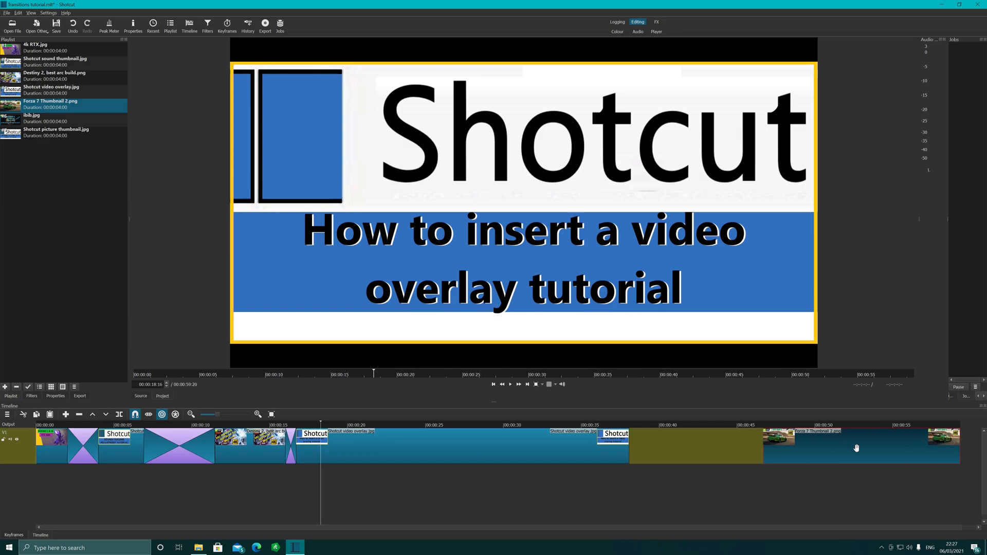
pyautogui.moveTo(844, 448); pyautogui.dragTo(766, 453)
pyautogui.moveTo(720, 454); pyautogui.dragTo(731, 451)
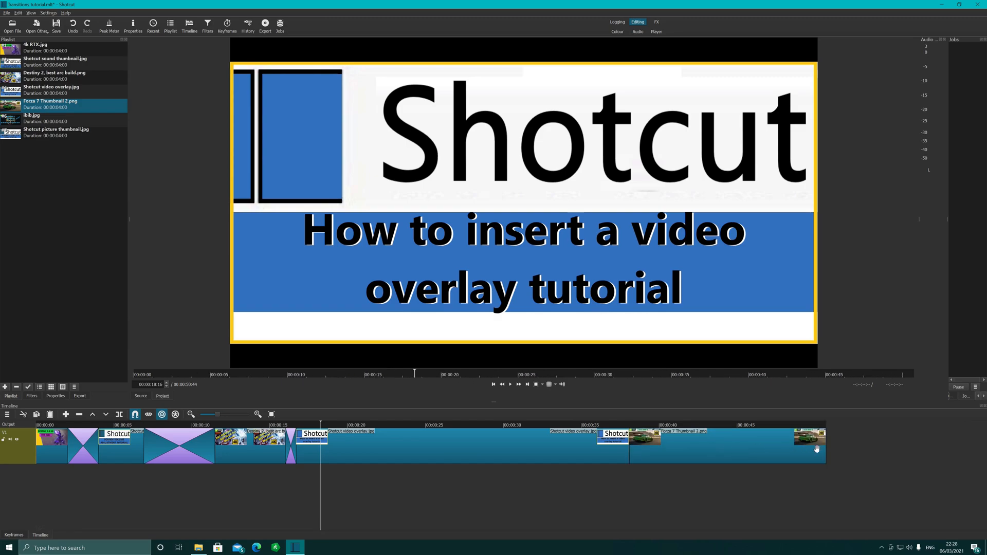
pyautogui.moveTo(824, 448); pyautogui.dragTo(918, 448)
pyautogui.moveTo(780, 447); pyautogui.dragTo(634, 450)
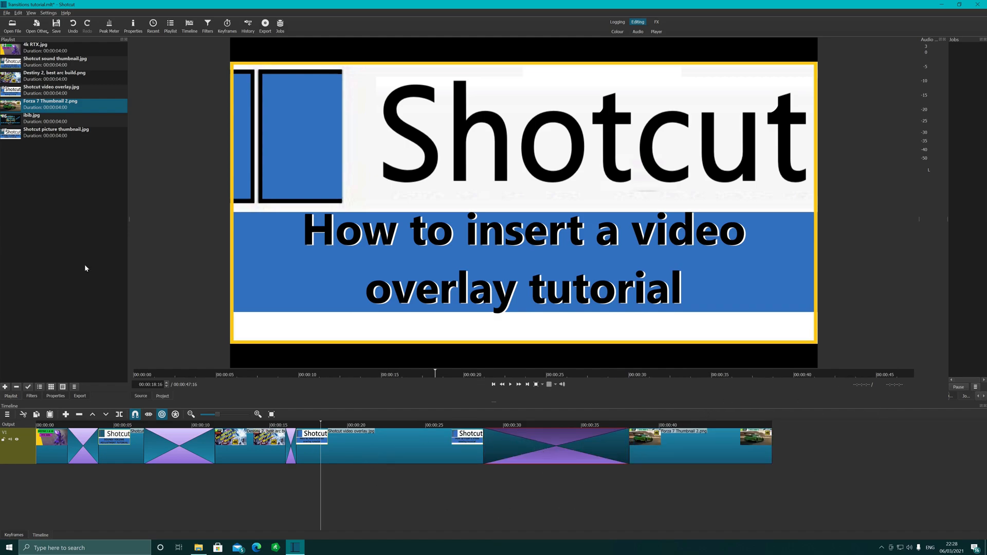
# Step: Set the transition between the Shotcut video overlay and Forza 7 clips to Clock Top and play it back
pyautogui.click(56, 396)
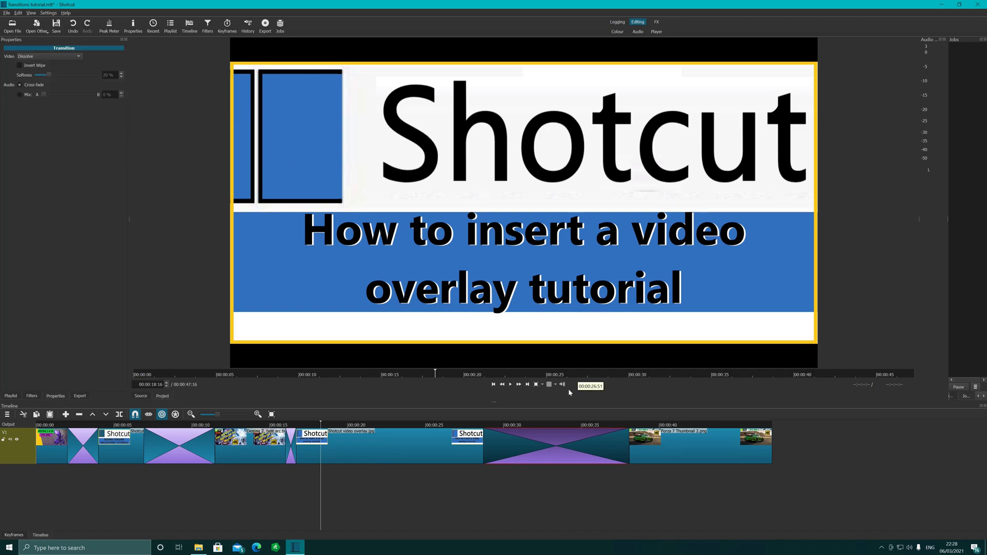
pyautogui.click(562, 450)
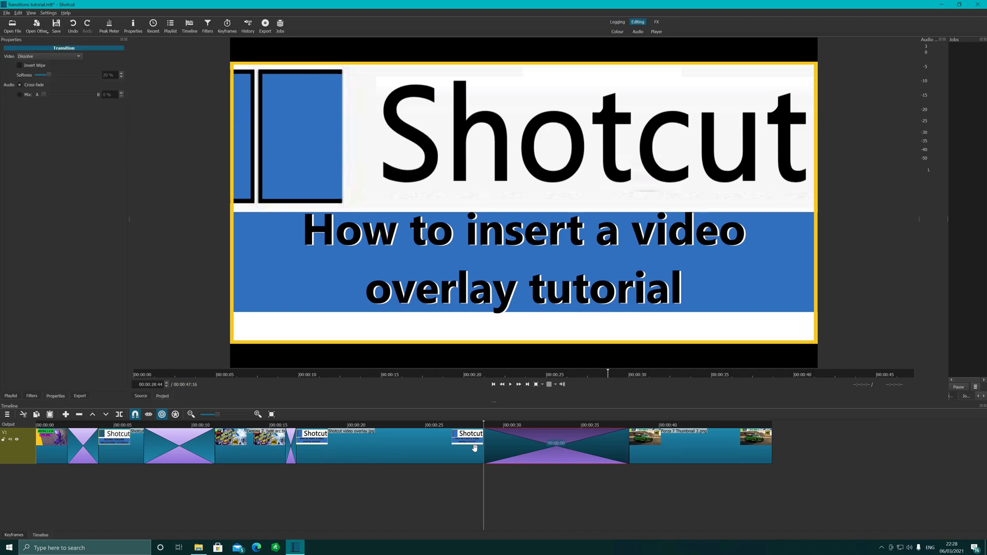
pyautogui.click(38, 53)
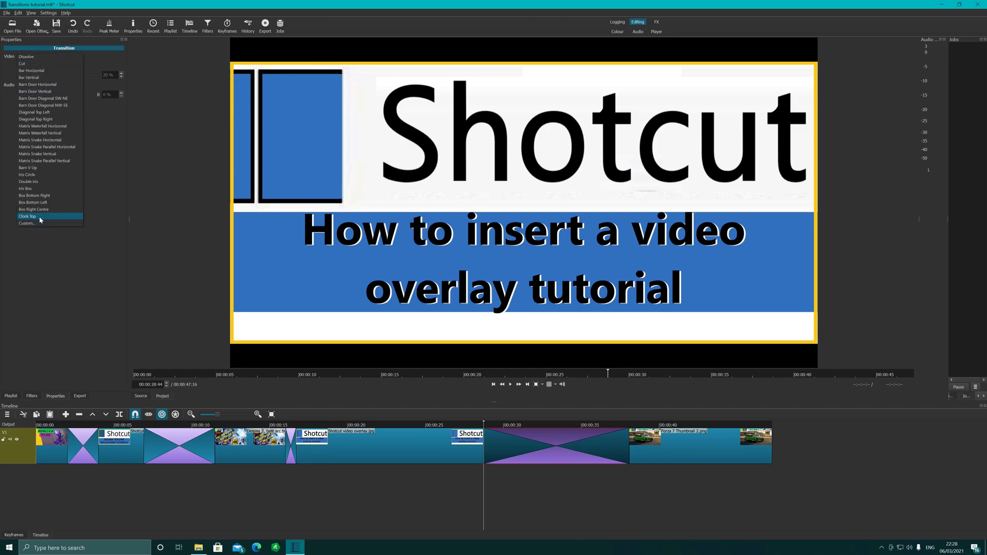
pyautogui.click(40, 217)
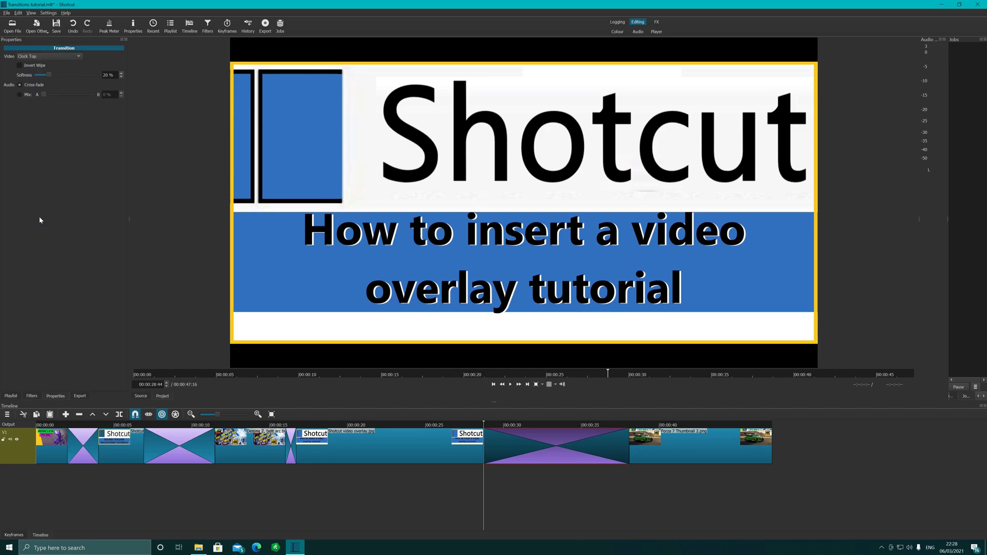
pyautogui.click(399, 430)
pyautogui.press('space')
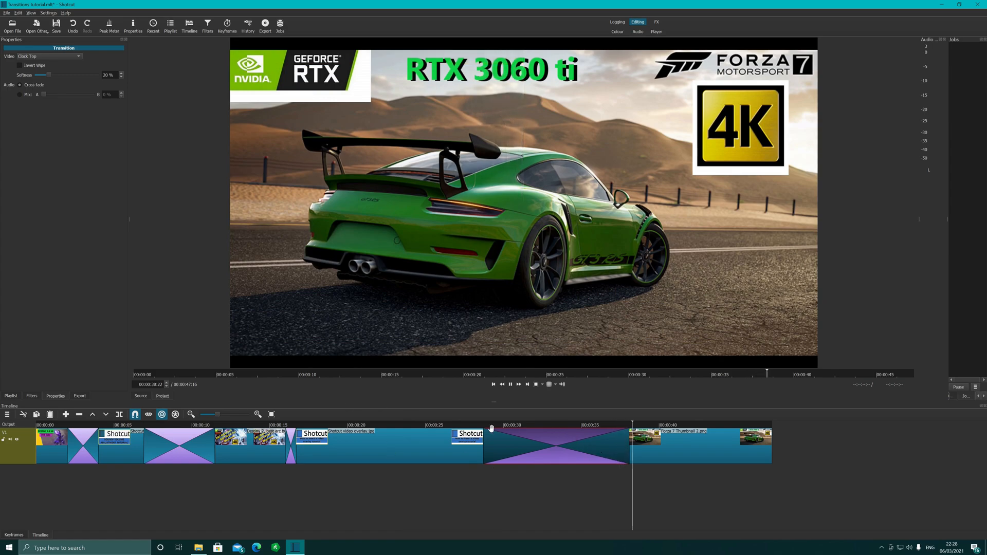
pyautogui.click(510, 384)
# Step: Shorten the Forza 7 clip to end at about 42 seconds and add ibib.jpg overlapping its end to create a transition
pyautogui.moveTo(772, 452); pyautogui.dragTo(687, 453)
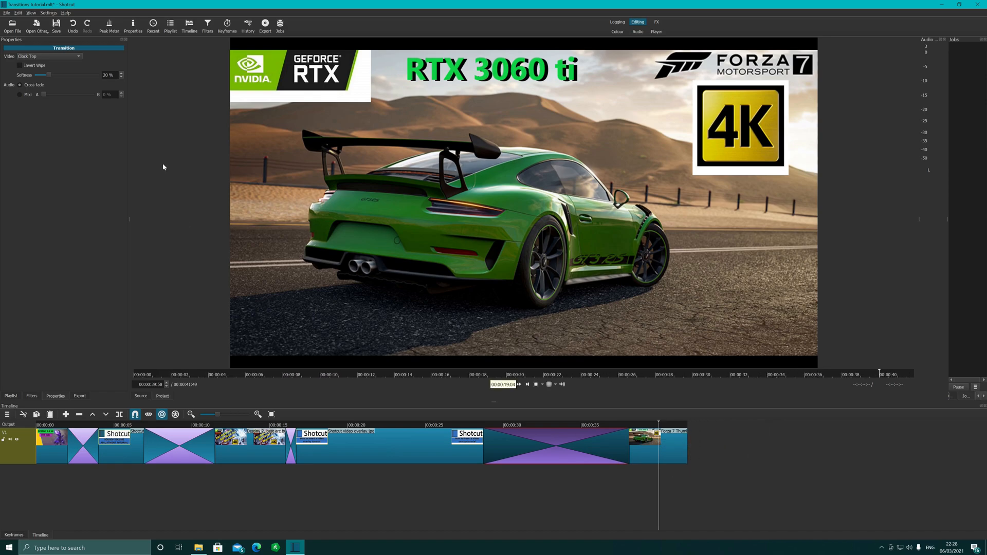
pyautogui.click(11, 396)
pyautogui.moveTo(3, 126); pyautogui.dragTo(684, 448)
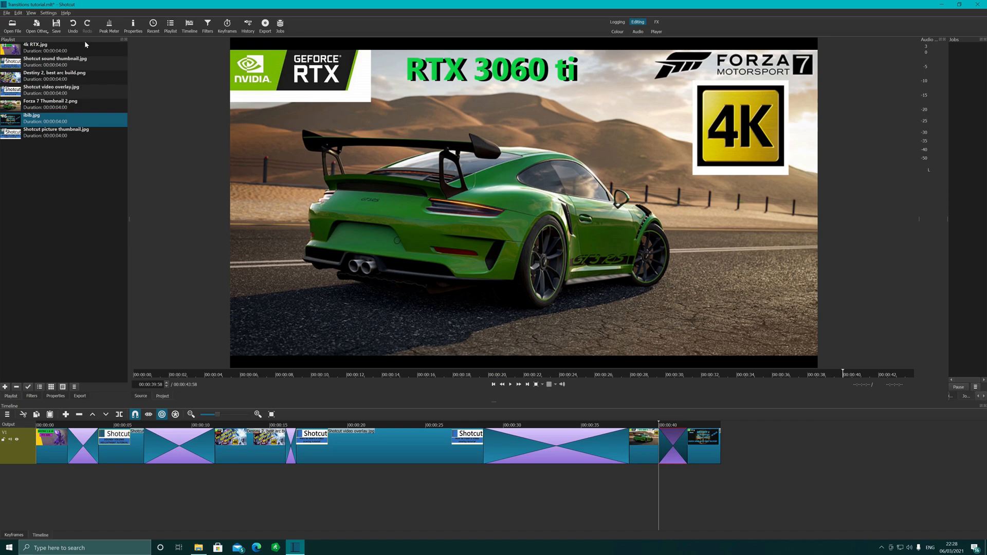
# Step: Set the transition between the Forza 7 and ibib.jpg clips to Clock Top and start playback just before the long Forza 7 transition
pyautogui.click(56, 396)
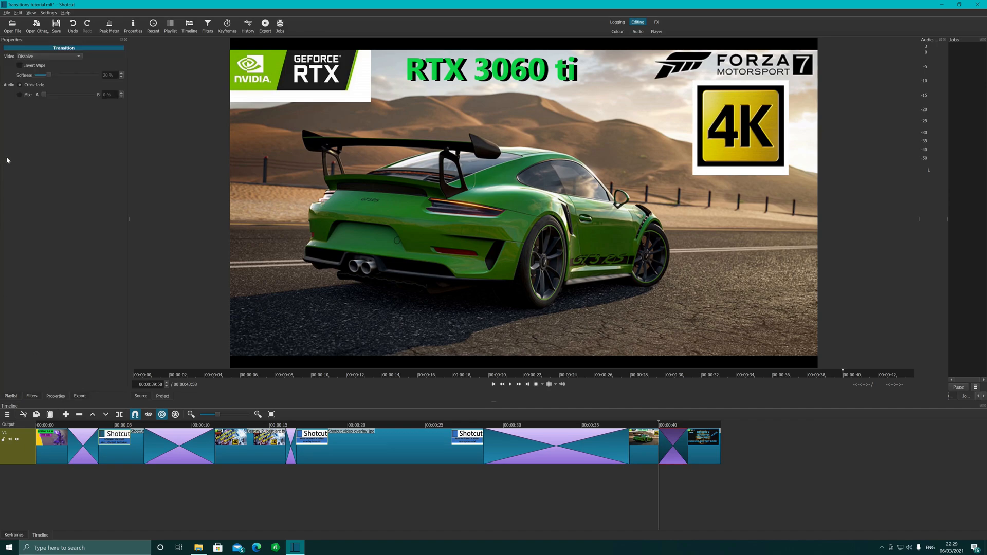
pyautogui.click(38, 57)
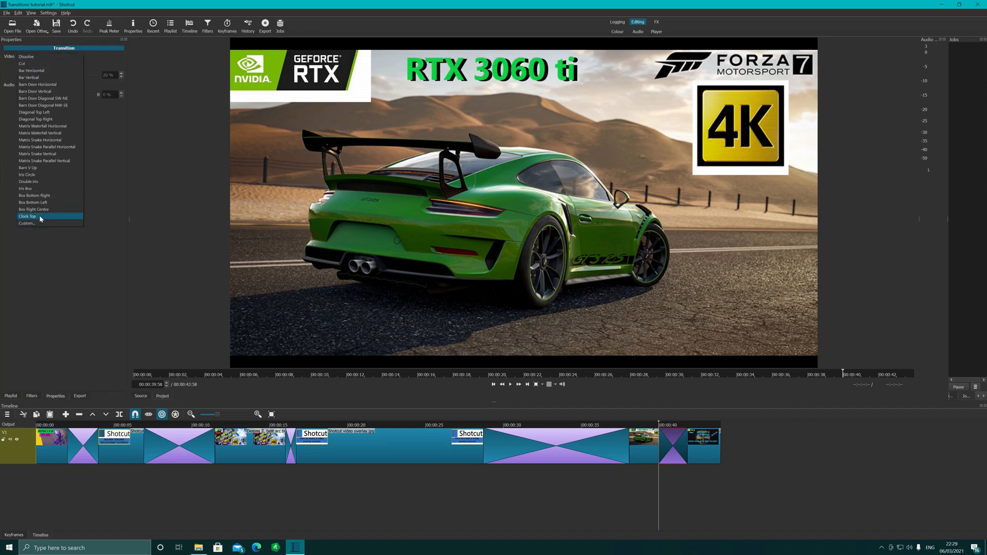
pyautogui.click(39, 215)
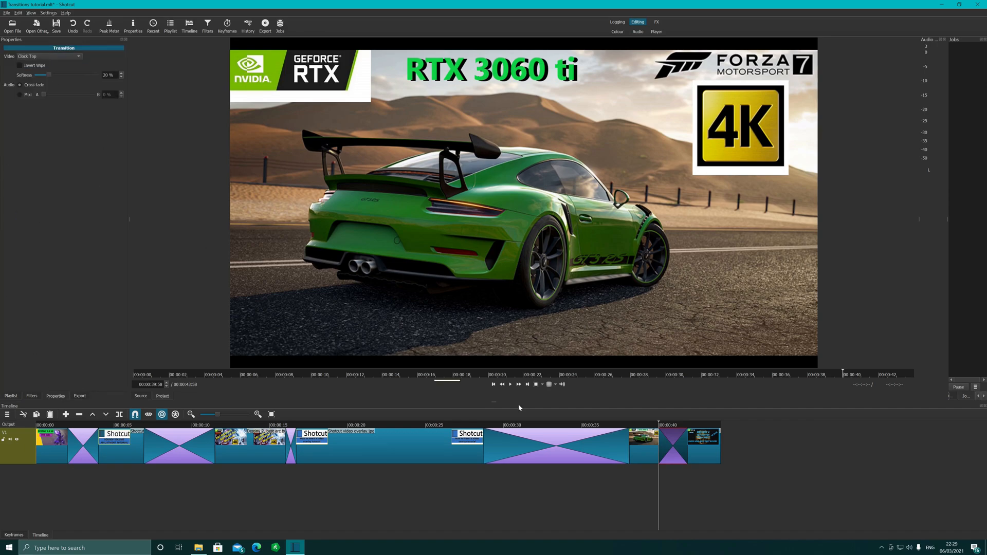
pyautogui.click(641, 425)
pyautogui.click(473, 426)
pyautogui.press('space')
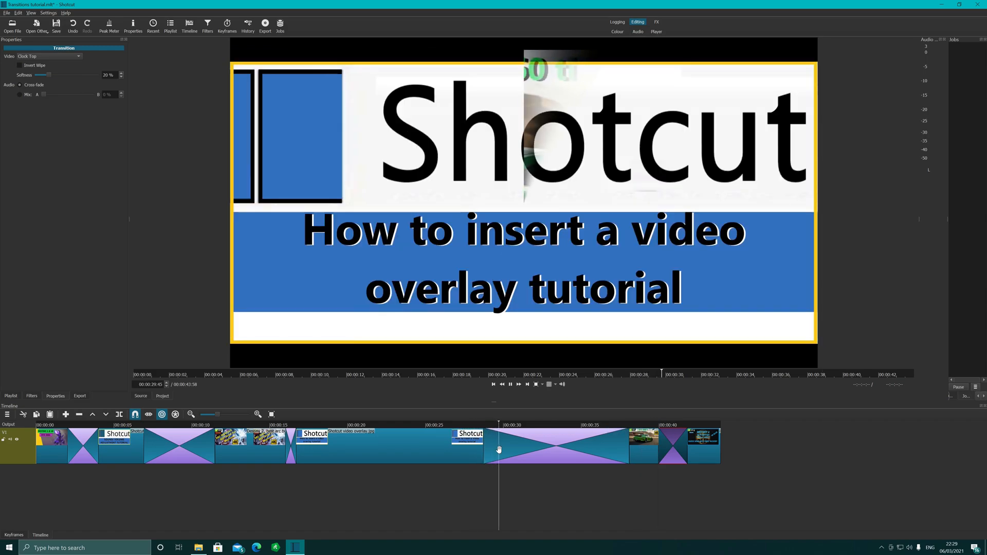